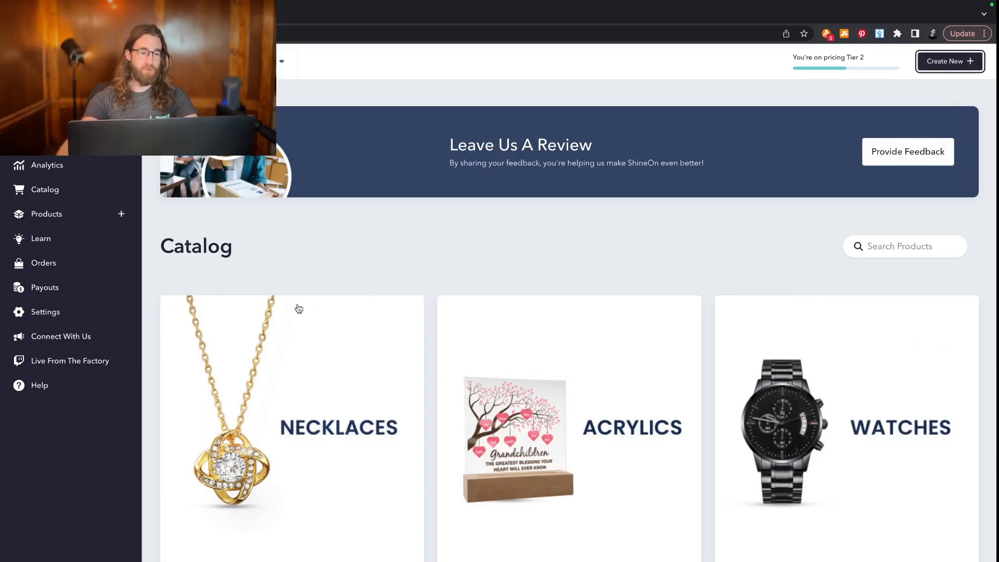
Look over the catalog's product categories and examine the acrylic plaques available for custom designs.
scroll(460, 266, down, 2)
scroll(515, 319, up, 2)
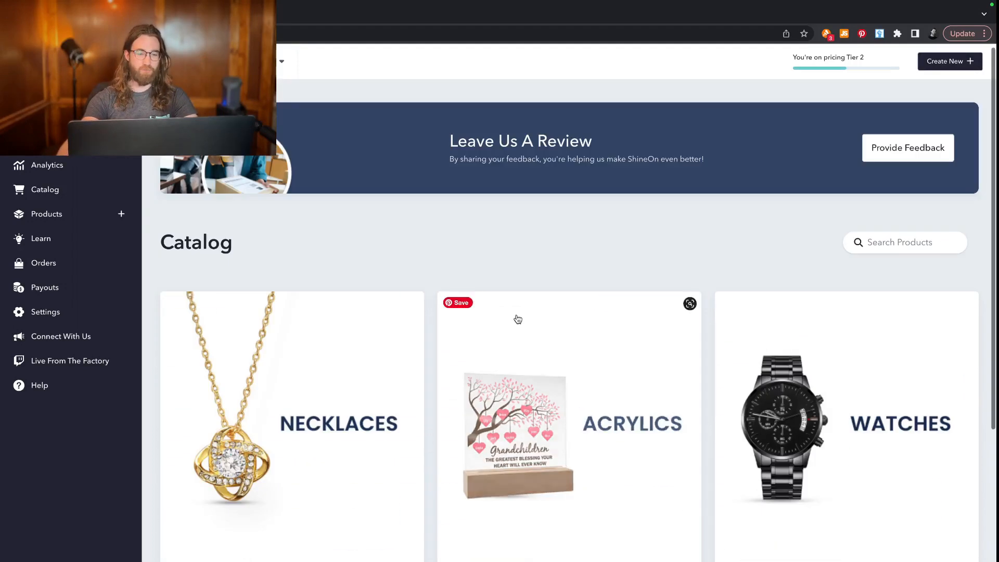
scroll(517, 317, down, 5)
scroll(576, 323, up, 1)
scroll(575, 322, up, 4)
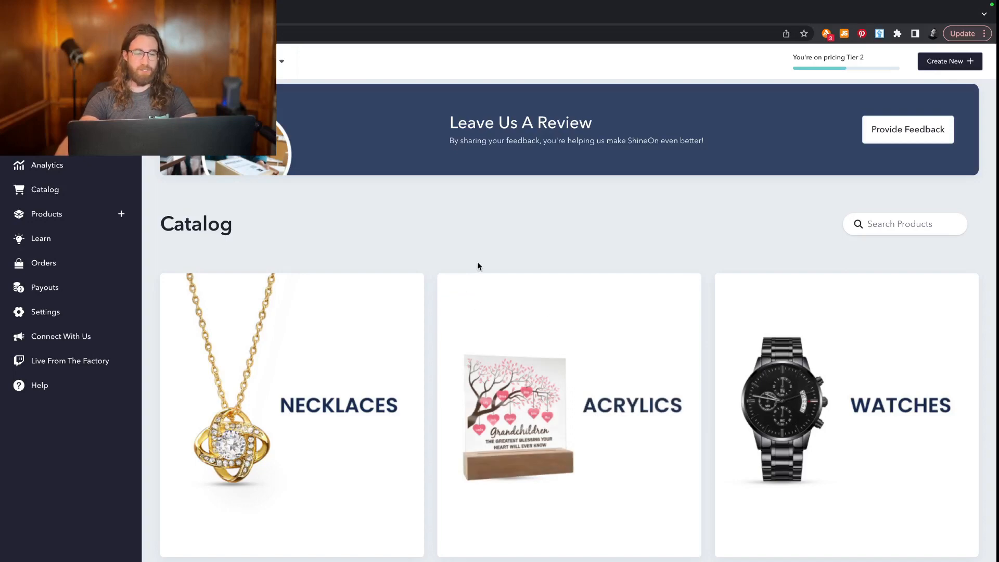
click(613, 401)
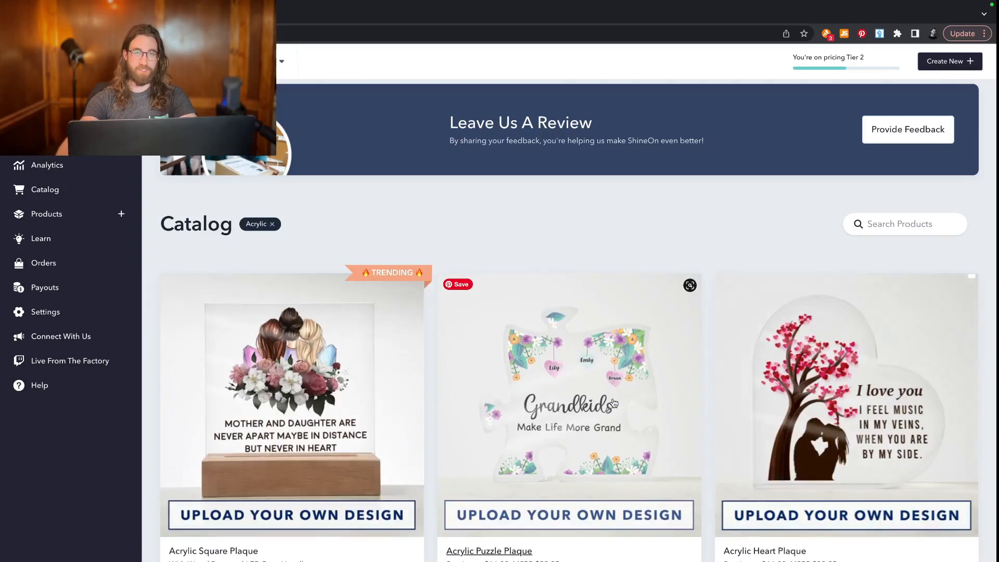
scroll(687, 379, down, 1)
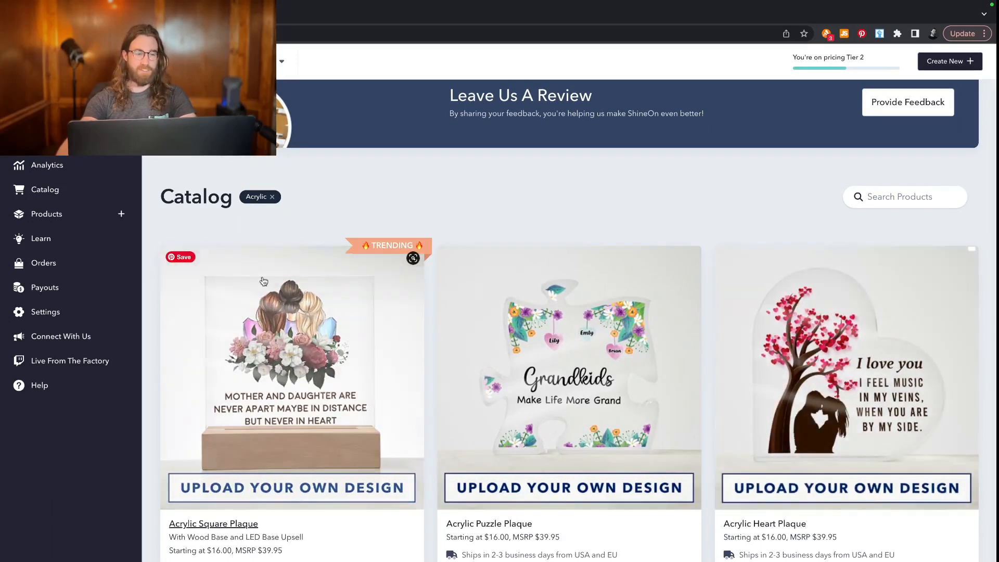
Replace the Acrylic catalog filter with Necklaces and look over the necklace subcategories.
click(272, 196)
click(279, 404)
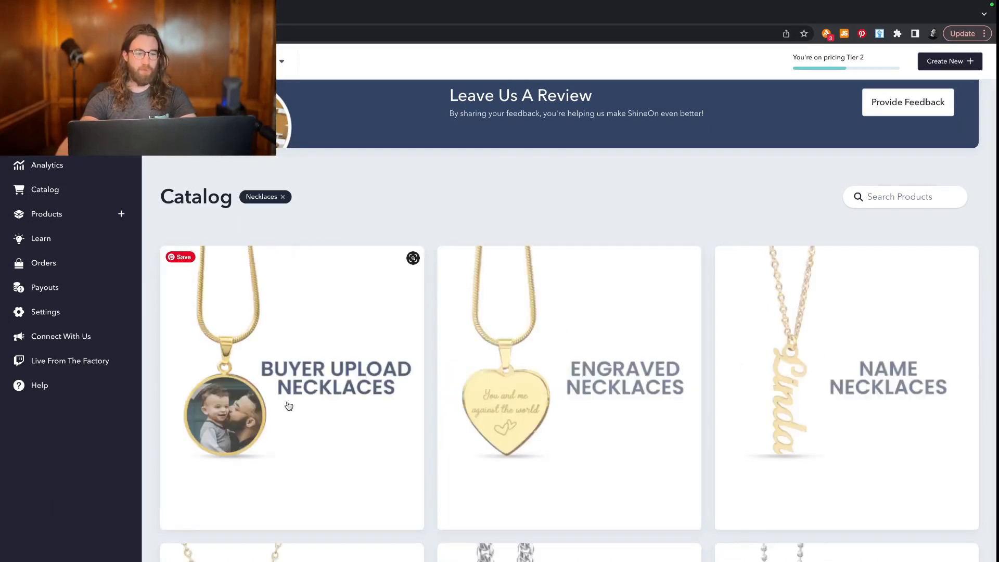
scroll(408, 424, down, 4)
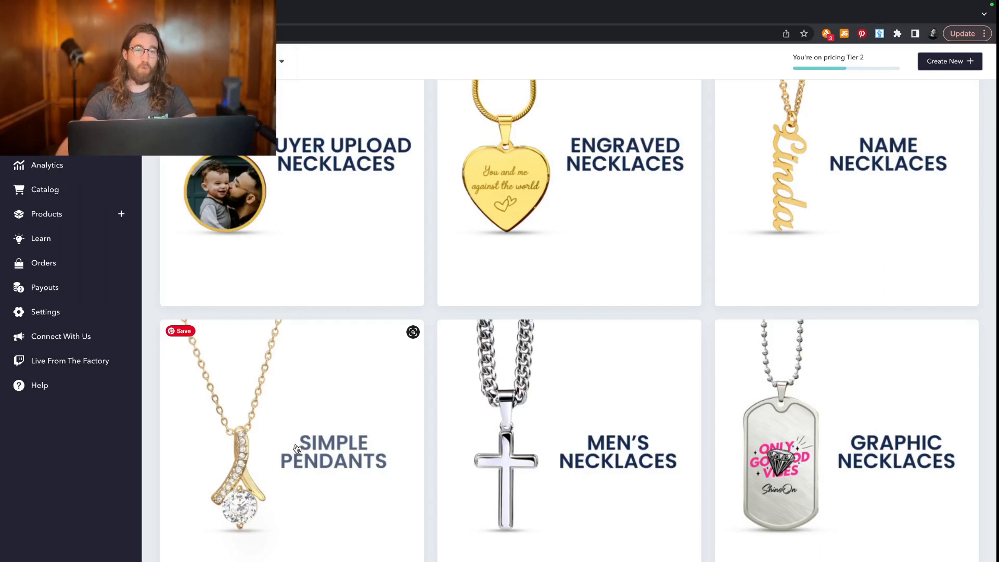
Examine the Name Necklaces for their message card options, finishes and starting prices.
click(798, 255)
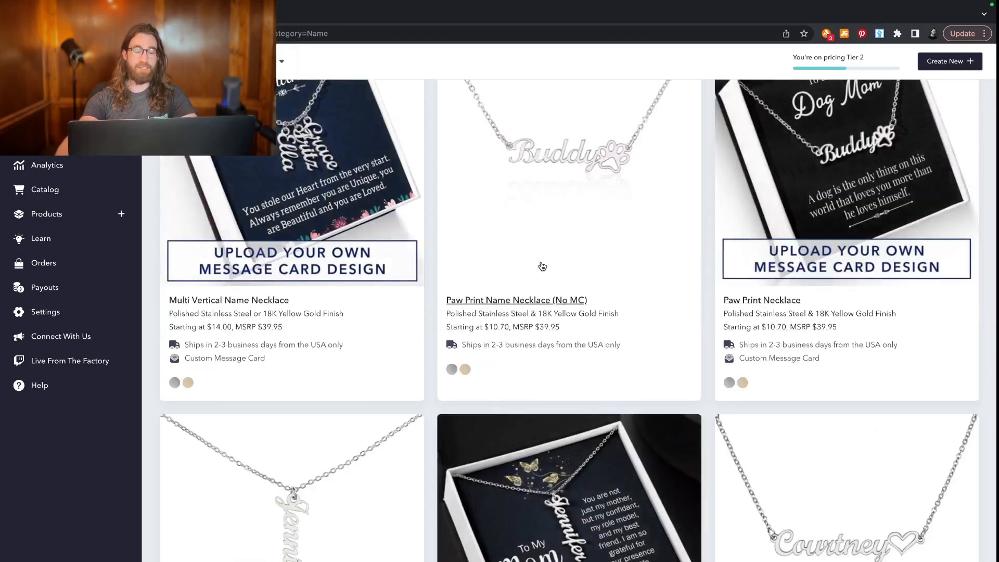
scroll(374, 160, up, 1)
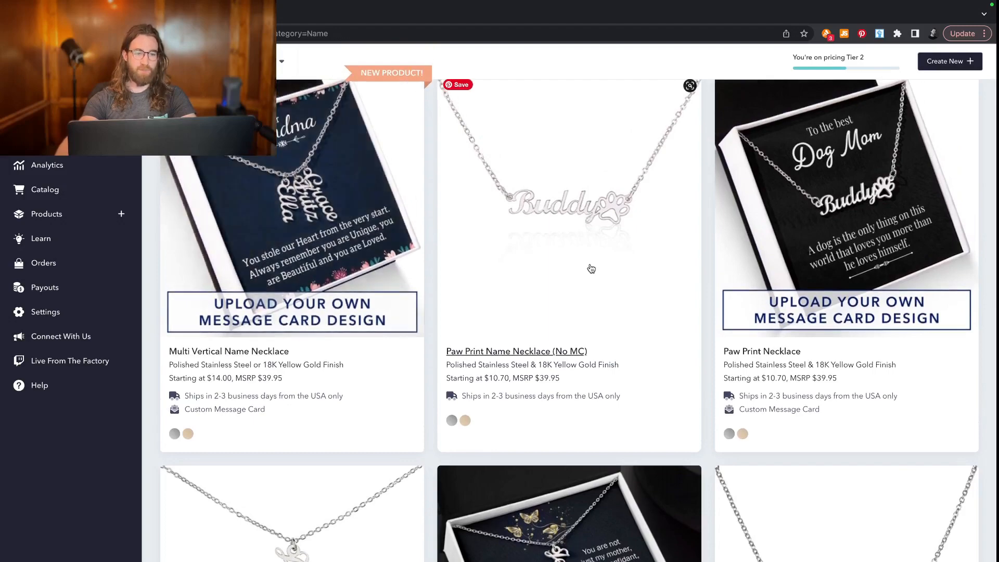
scroll(590, 265, down, 4)
scroll(806, 361, down, 8)
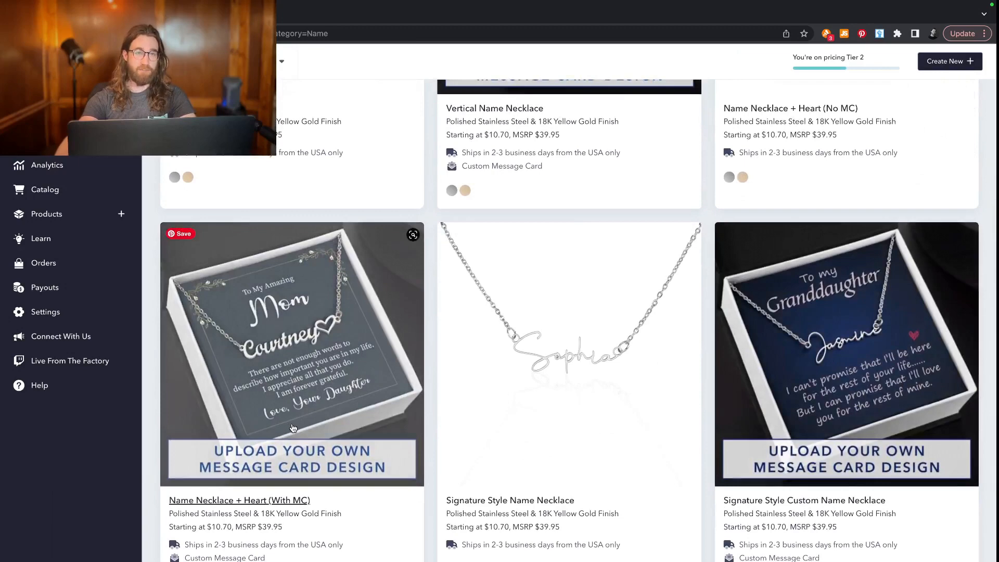
scroll(614, 416, down, 1)
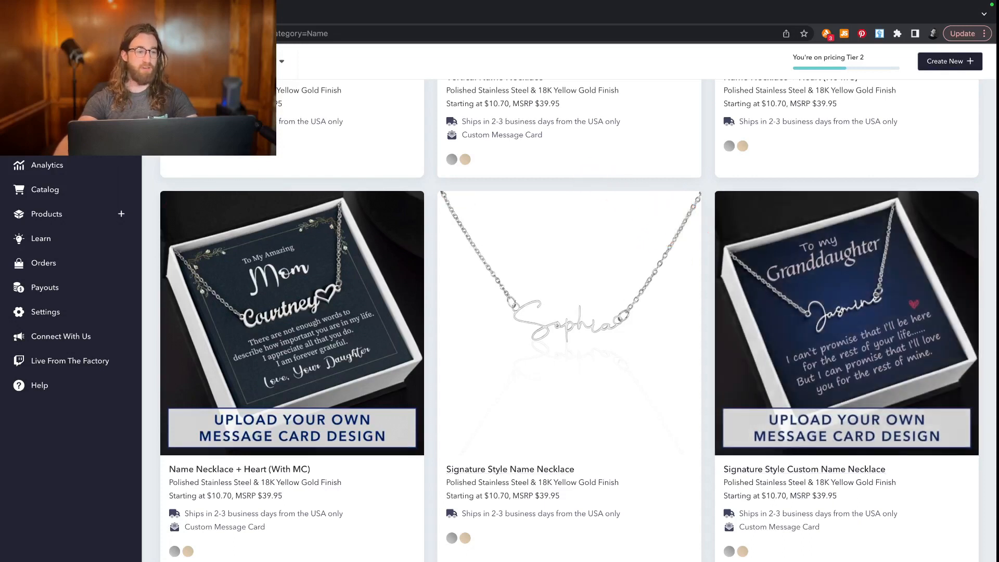
Switch to the Simple Pendants necklaces and open the Interlocking Hearts Necklace that takes a custom message card.
click(13, 33)
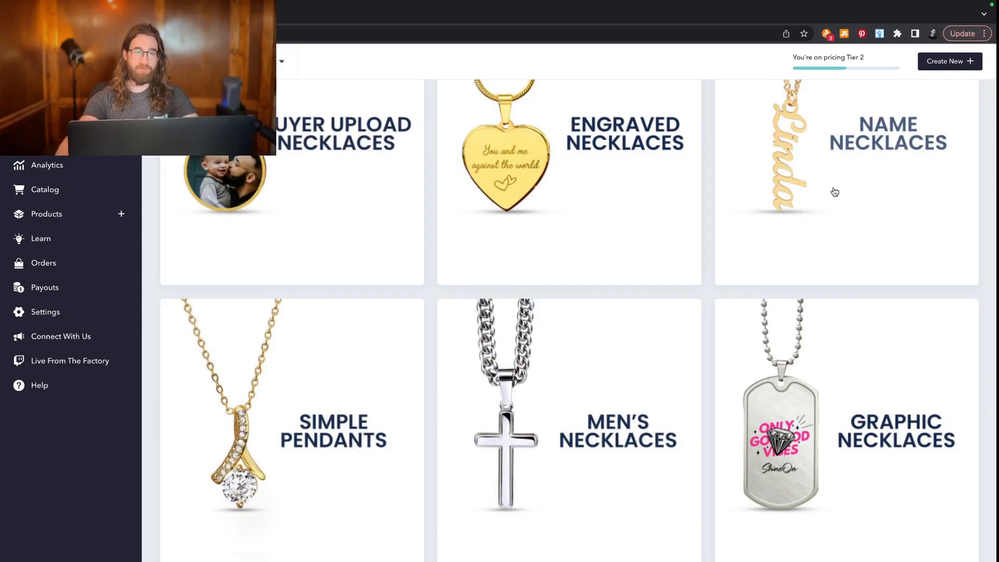
click(315, 449)
scroll(606, 366, down, 8)
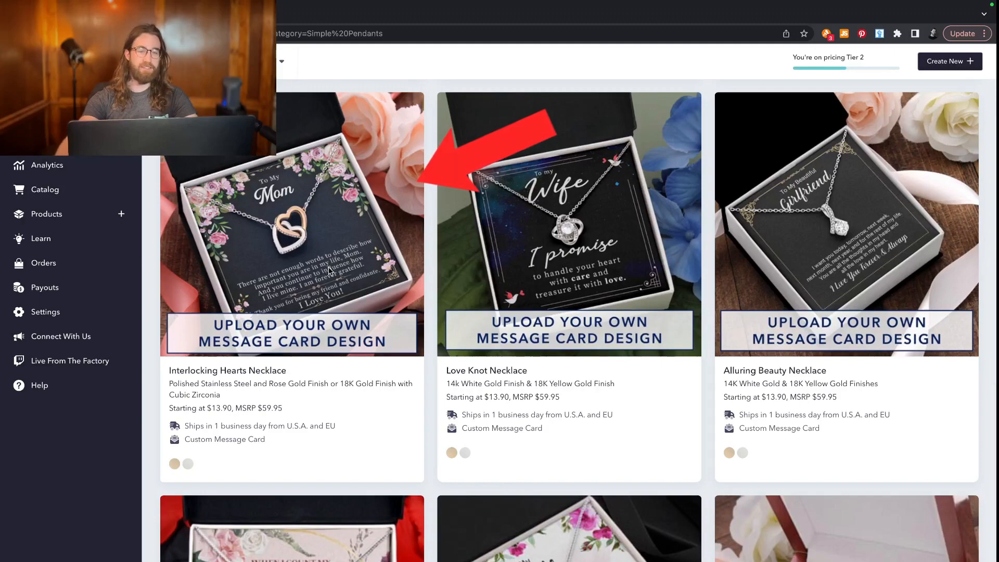
scroll(322, 263, up, 5)
scroll(307, 252, up, 5)
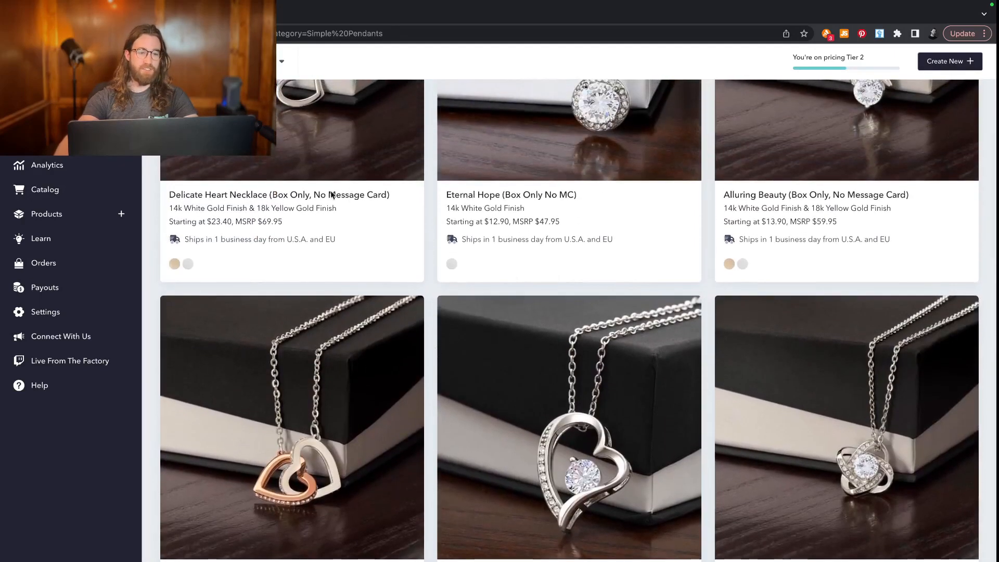
scroll(353, 247, down, 5)
scroll(370, 302, down, 3)
scroll(376, 320, up, 9)
scroll(375, 319, down, 6)
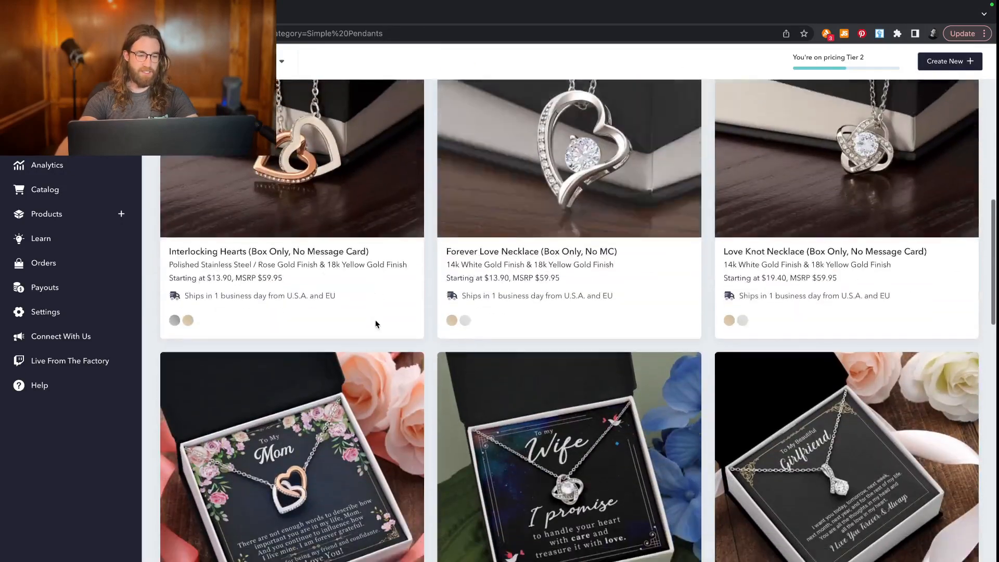
scroll(375, 320, down, 5)
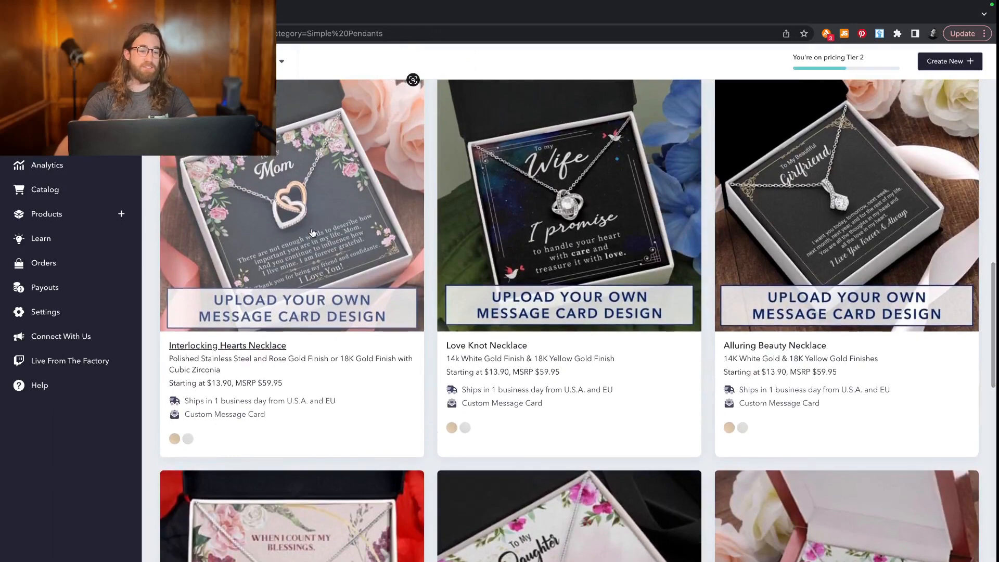
click(312, 233)
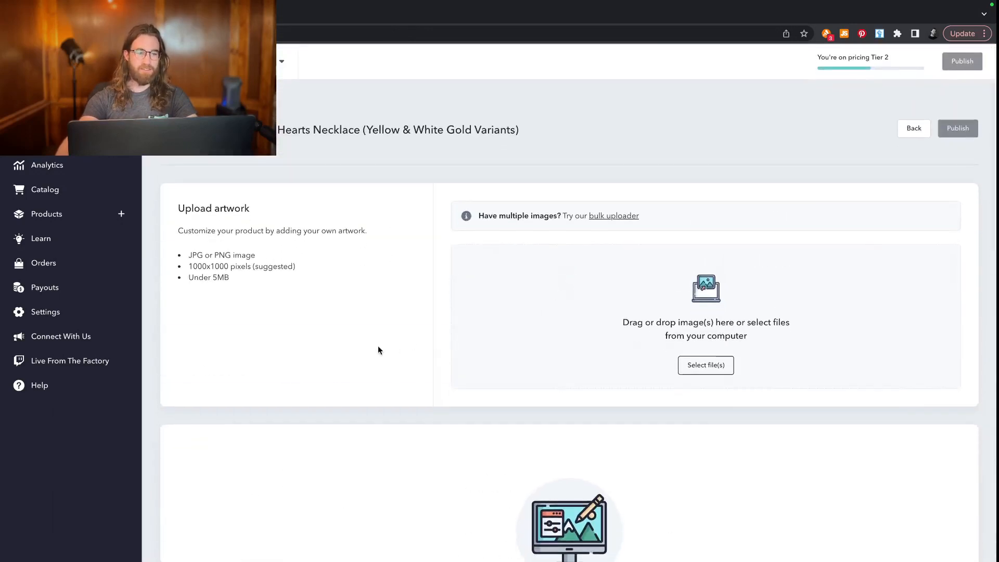
Review the necklace's variant prices and product images, and upload the "To My Granddaughter" message card artwork.
scroll(378, 347, down, 12)
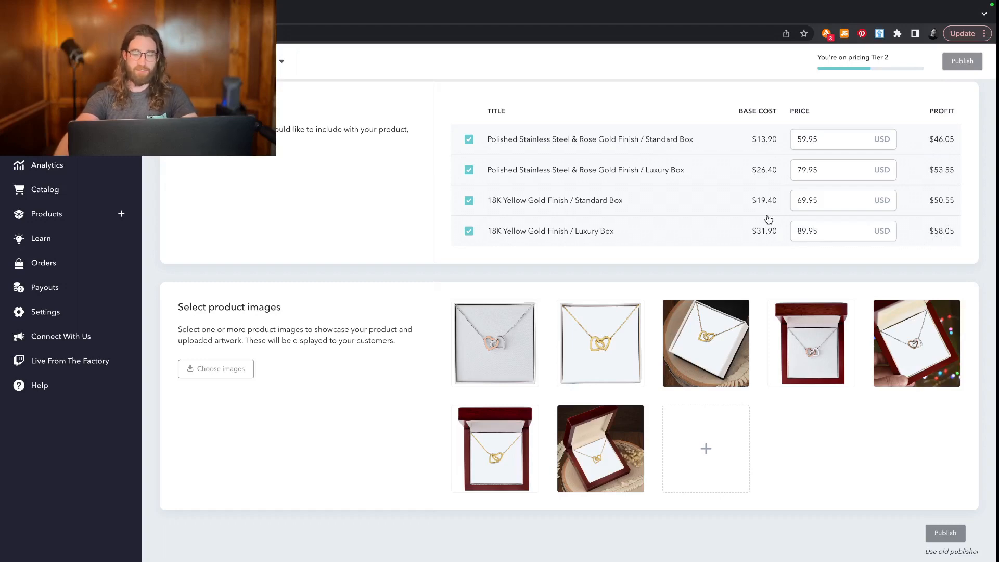
scroll(392, 289, up, 15)
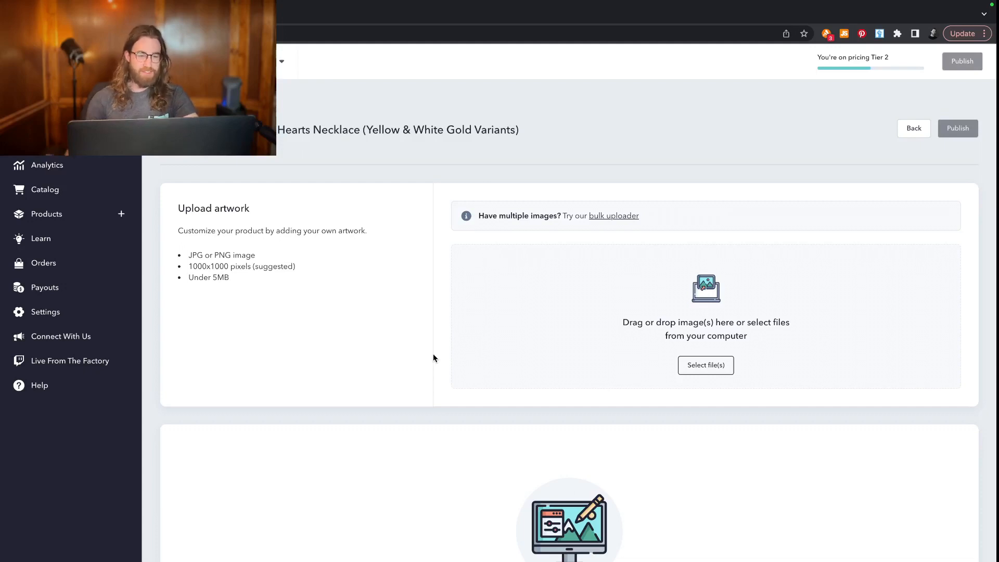
click(704, 366)
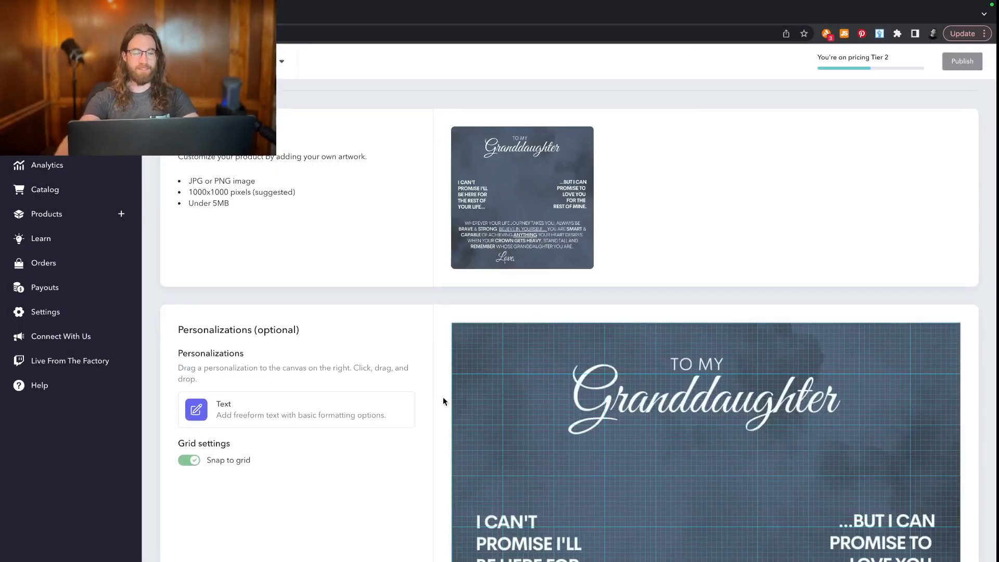
Add an enlarged text personalization just after "Love," on the message card, reading "Grandma".
scroll(443, 401, down, 4)
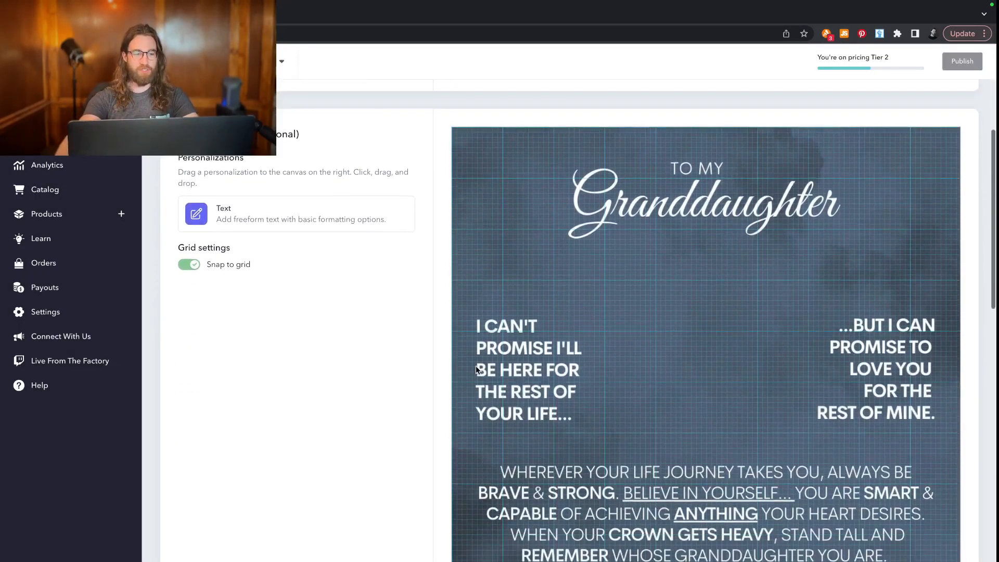
scroll(394, 255, down, 1)
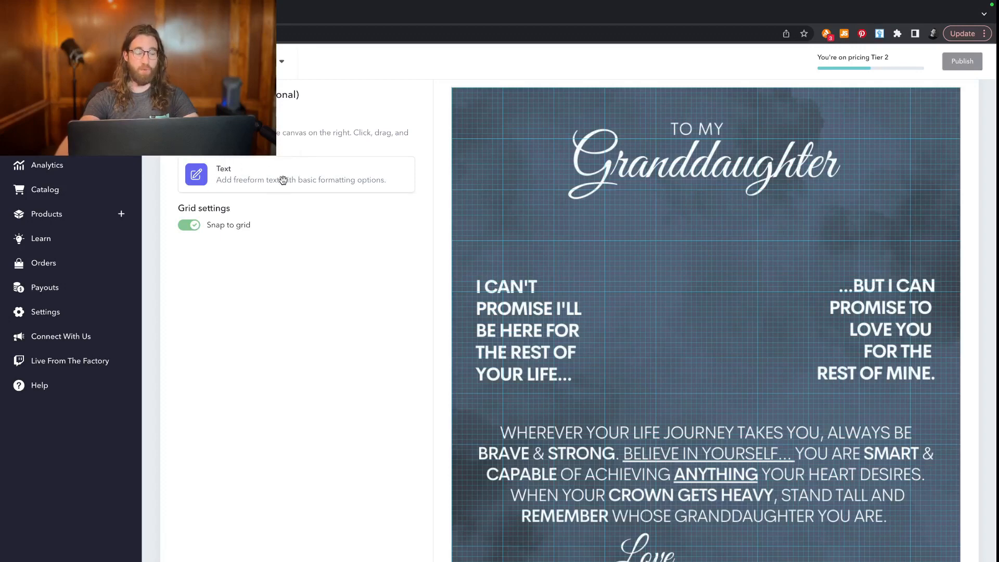
scroll(411, 394, down, 2)
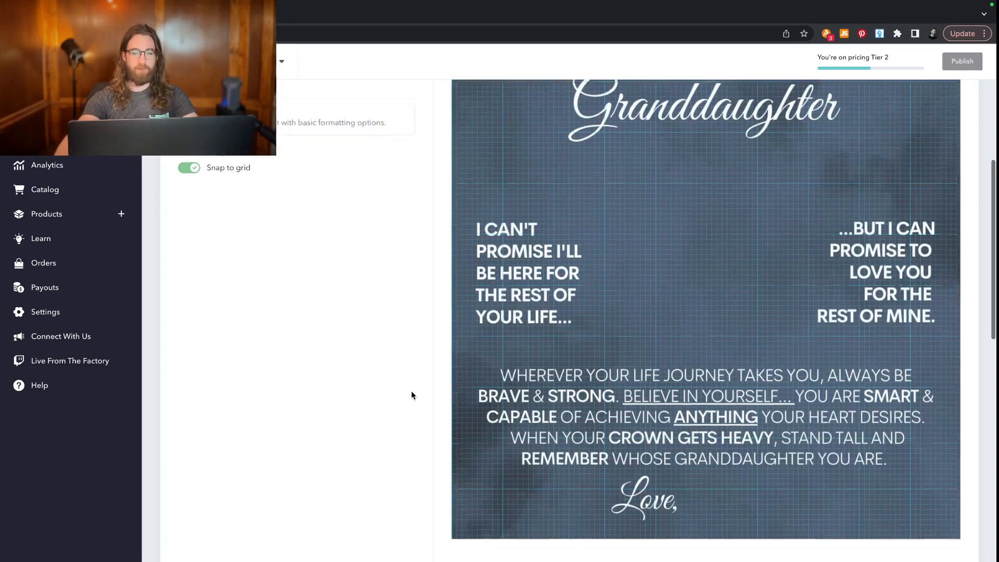
scroll(411, 391, up, 2)
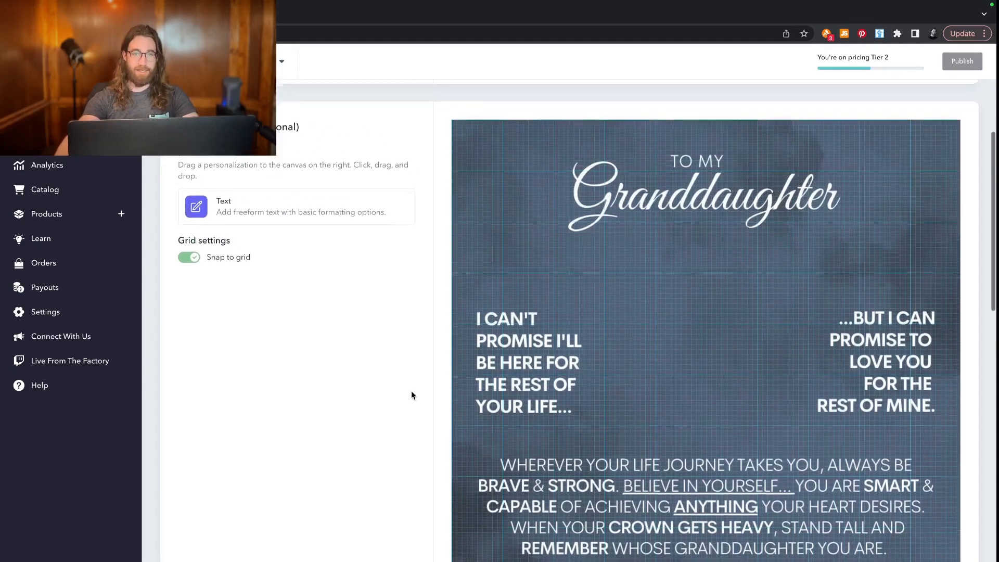
scroll(411, 391, down, 1)
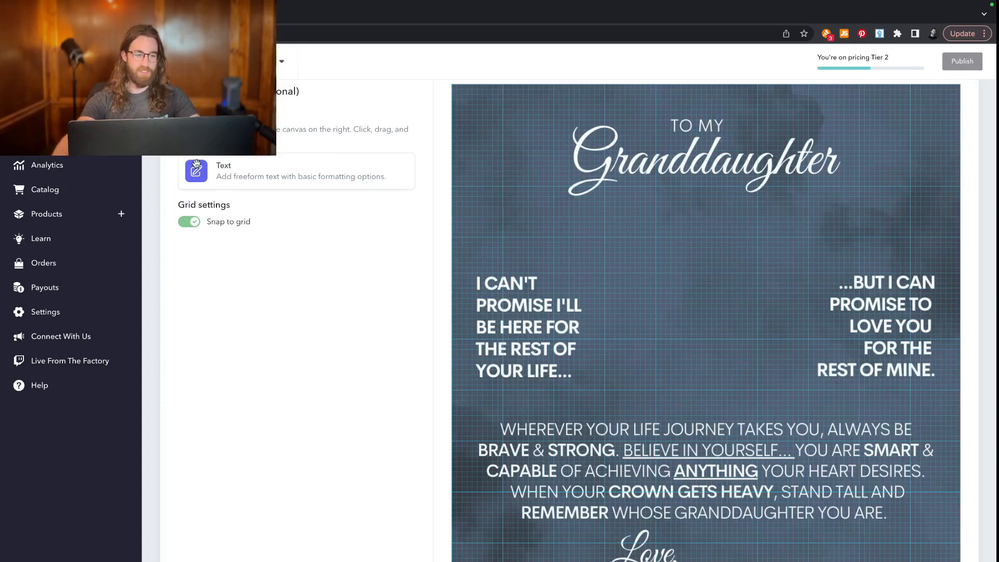
drag(197, 171, 715, 559)
drag(681, 528, 736, 548)
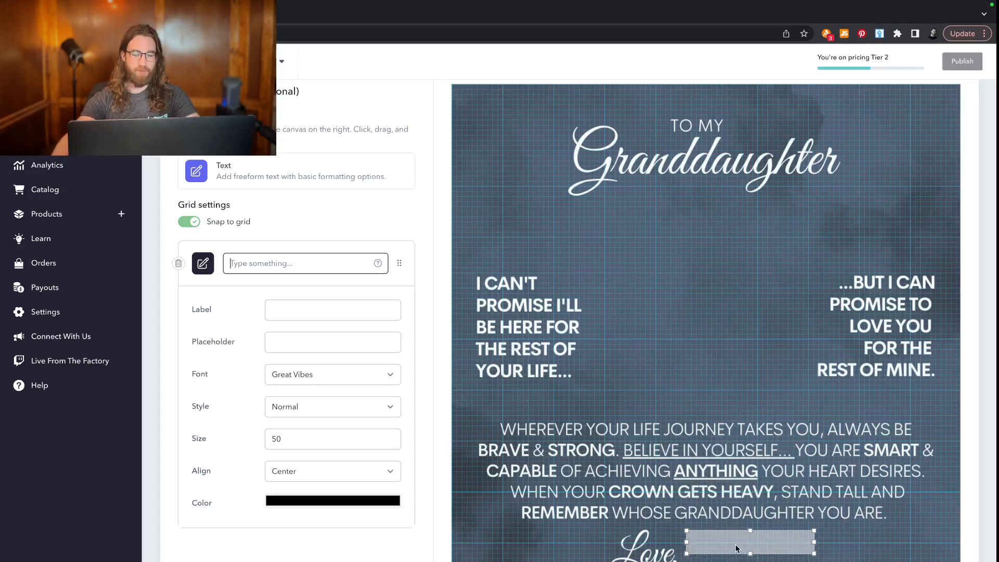
drag(814, 553, 875, 561)
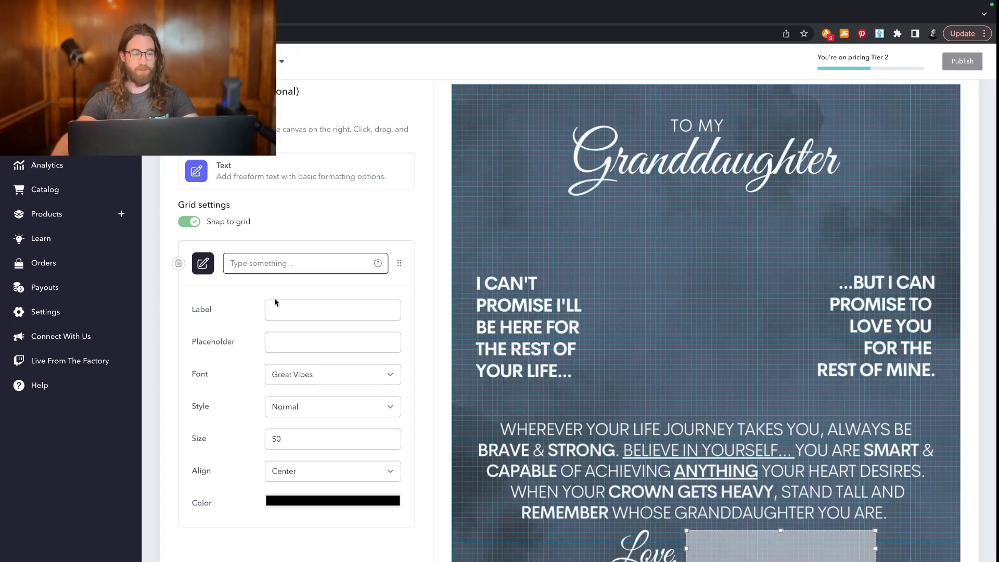
text(Grandma)
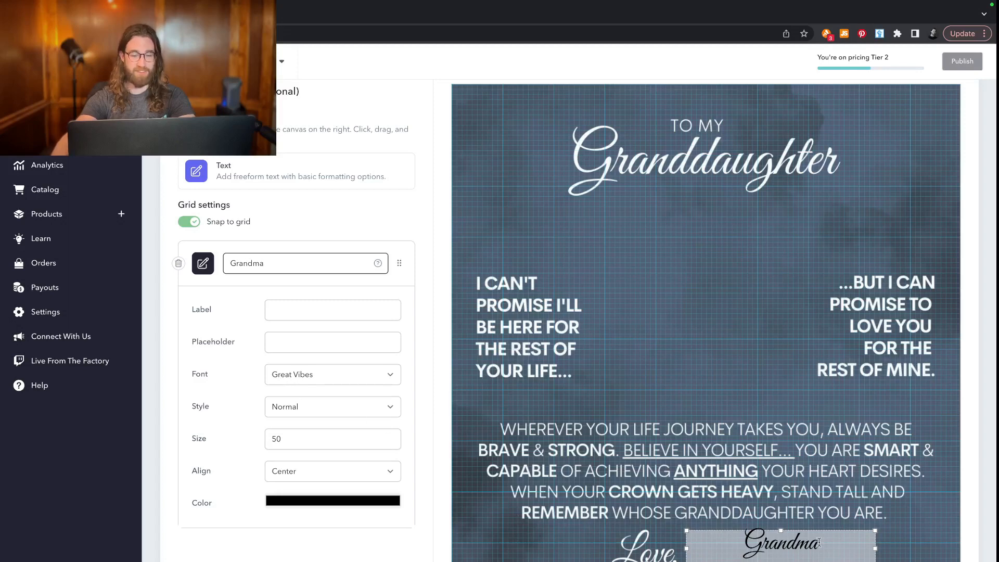
Keep the Grandma text in the Great Vibes font, set its style to Medium and colour it white.
click(288, 374)
click(229, 390)
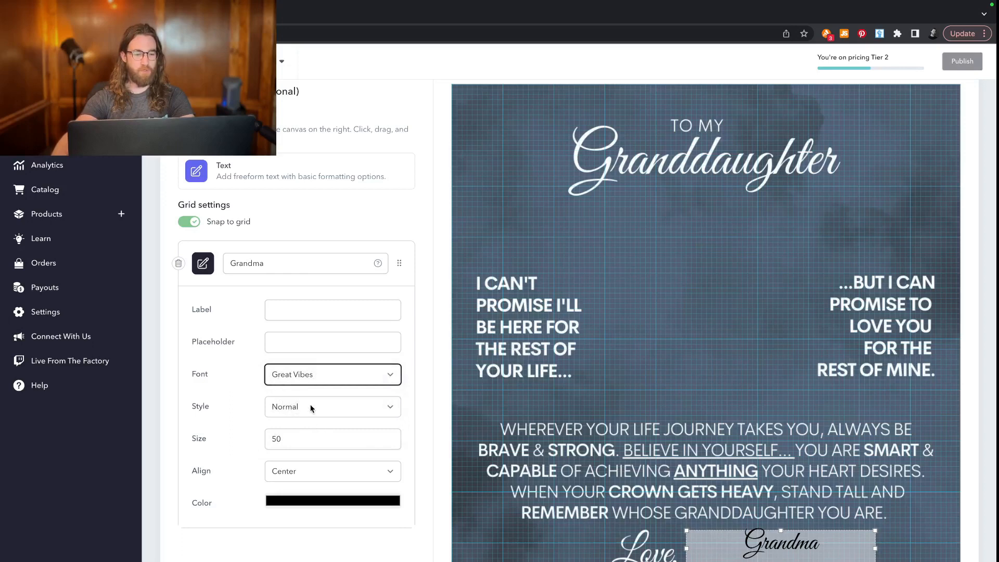
click(310, 405)
click(297, 418)
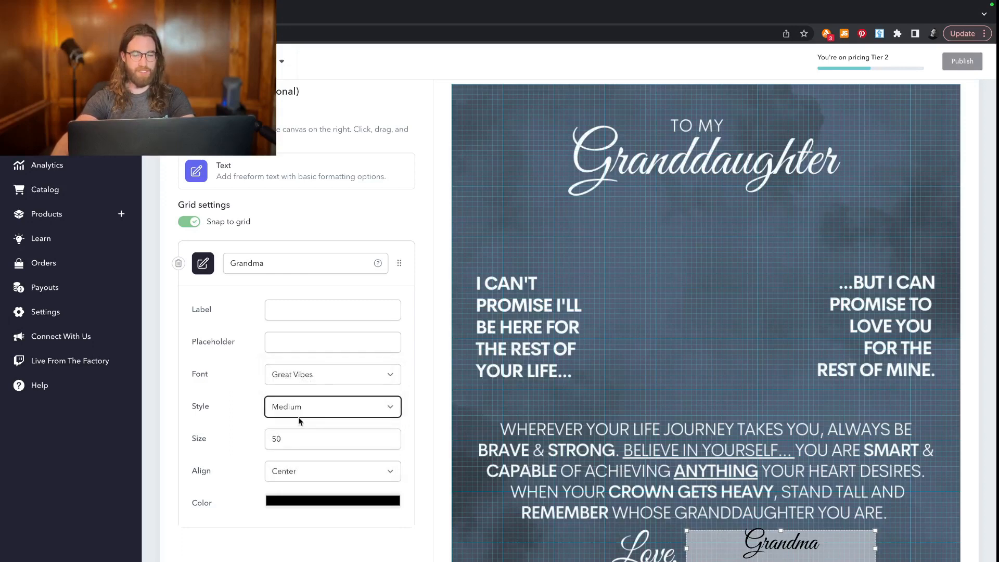
click(314, 503)
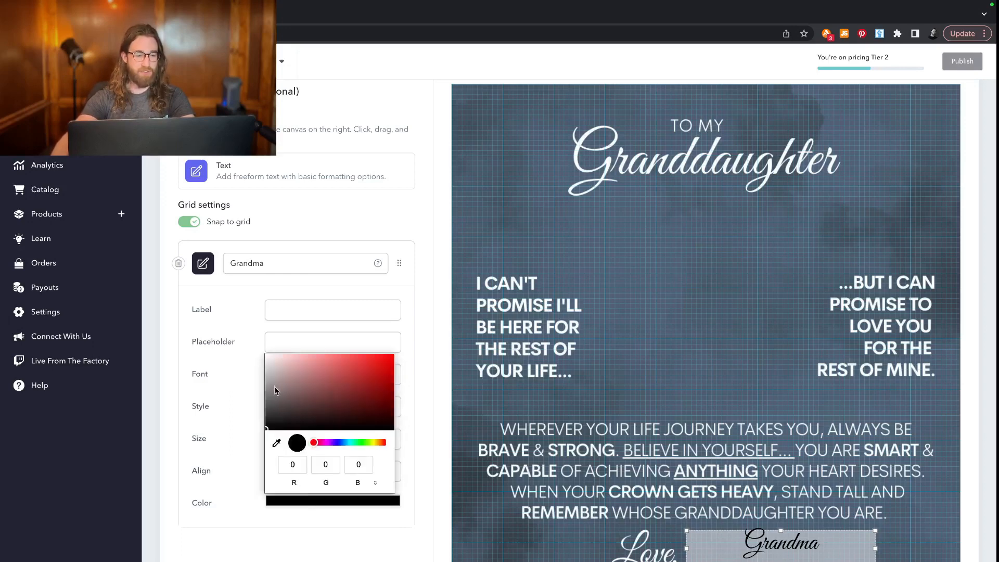
drag(276, 391, 248, 304)
click(226, 426)
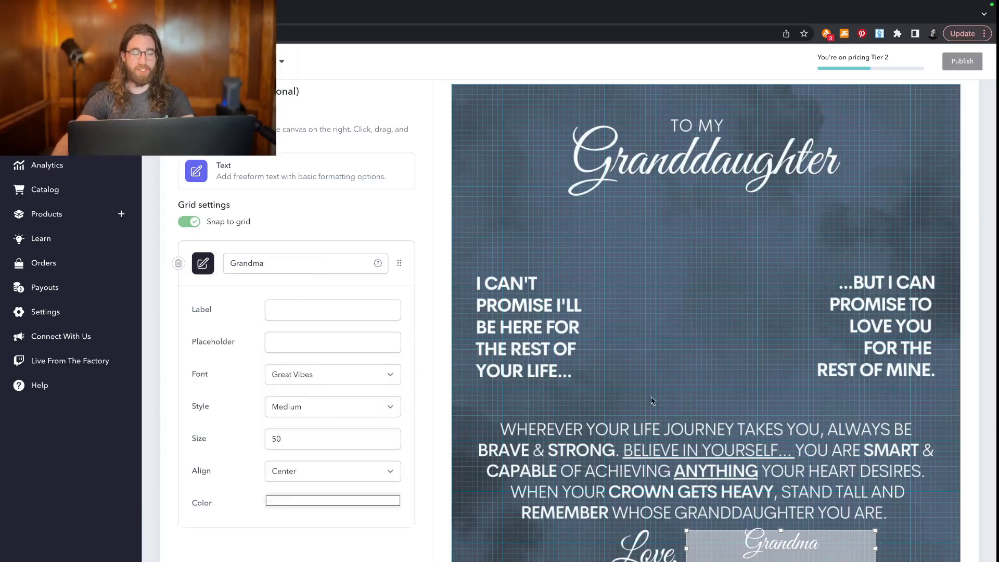
Set the Grandma text to size 70 with Left alignment and nudge its box slightly away from "Love,".
click(296, 439)
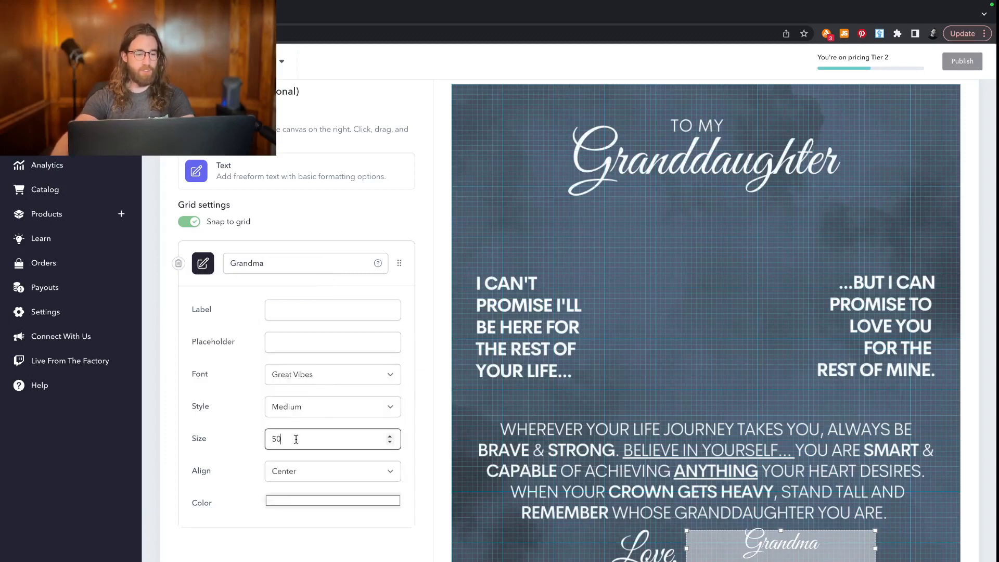
key(BackSpace)
key(BackSpace)
text(70)
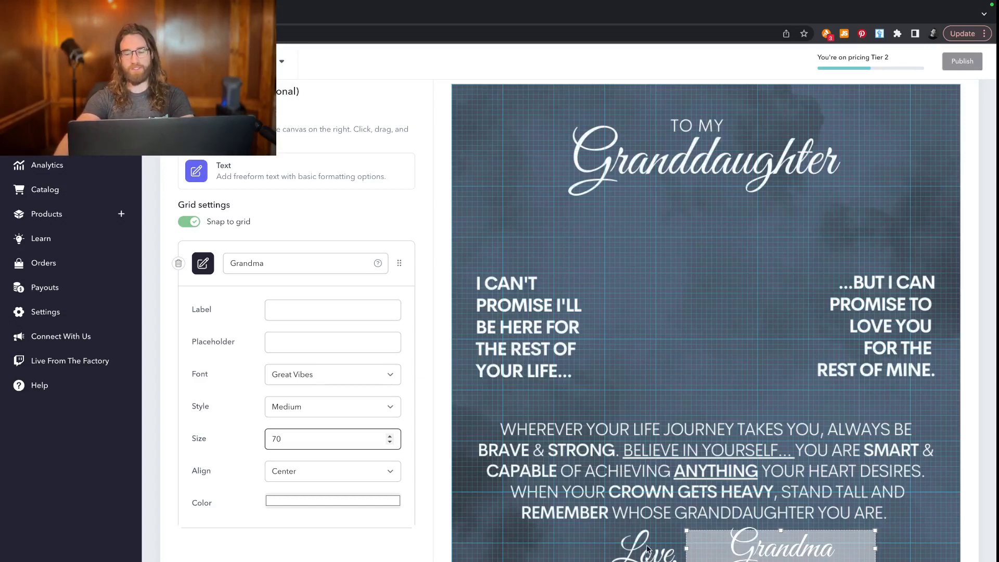
click(301, 472)
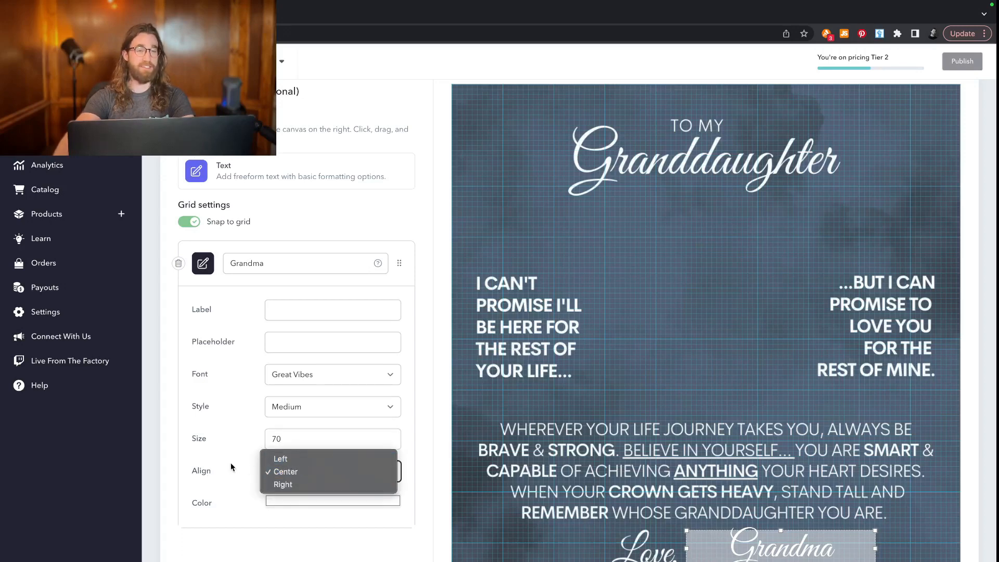
click(329, 460)
drag(801, 550, 807, 551)
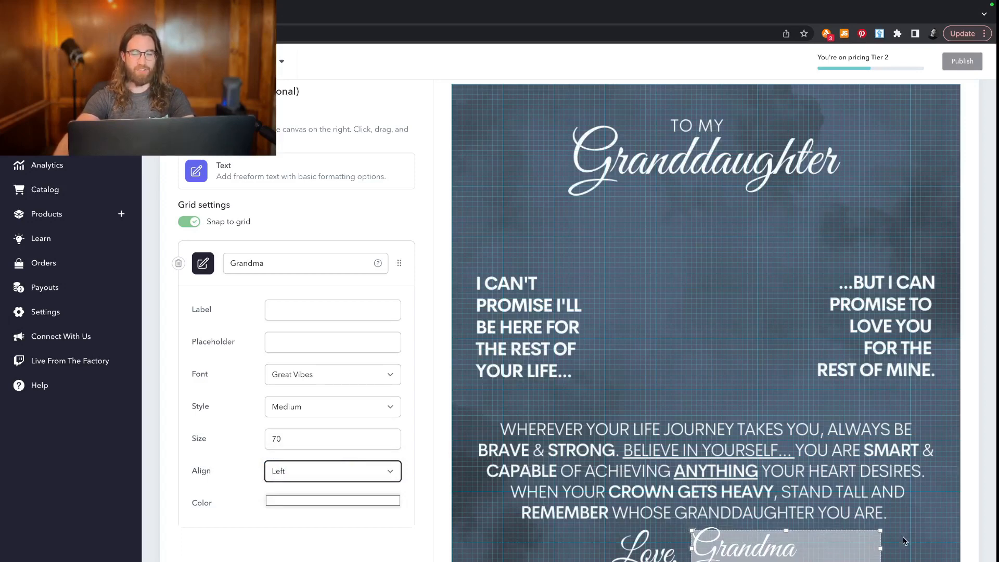
Widen the Grandma text box slightly on its far side, leaving more room for a longer signature after "Love,".
drag(880, 548, 890, 549)
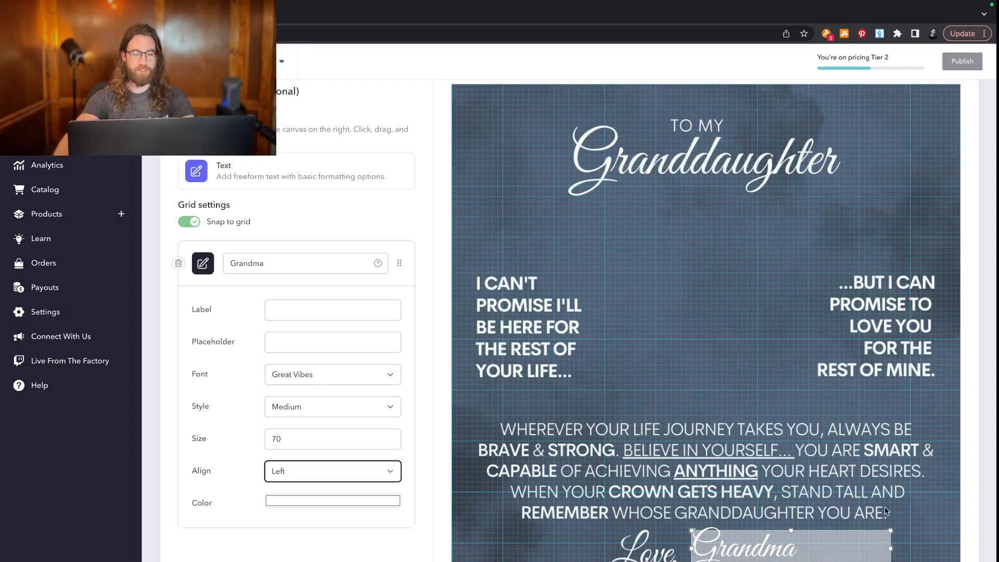
click(892, 550)
drag(891, 549, 898, 549)
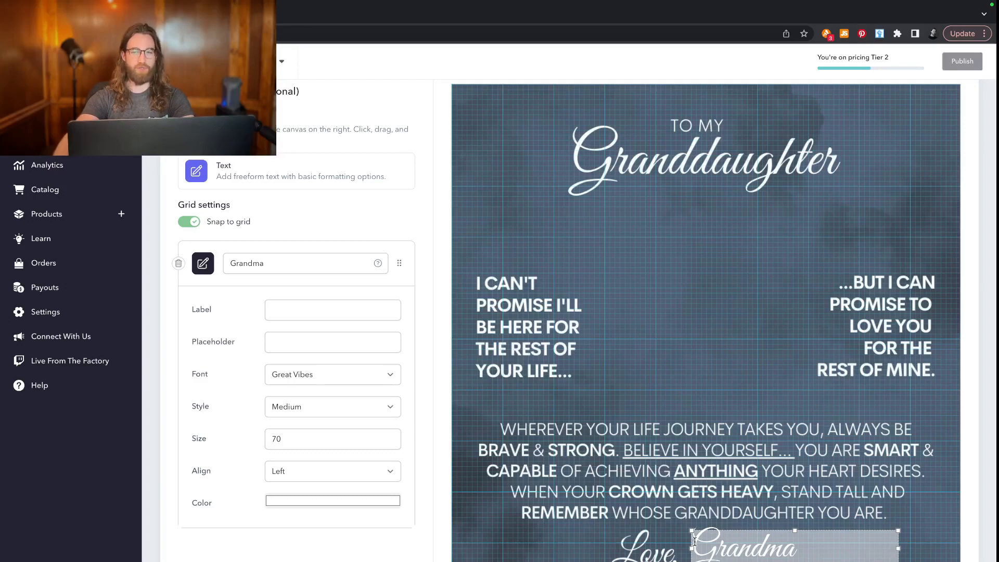
Title the product "Personalized Signature Granddaughter Connected Hearts Necklace - 14k White Gold".
scroll(600, 478, down, 5)
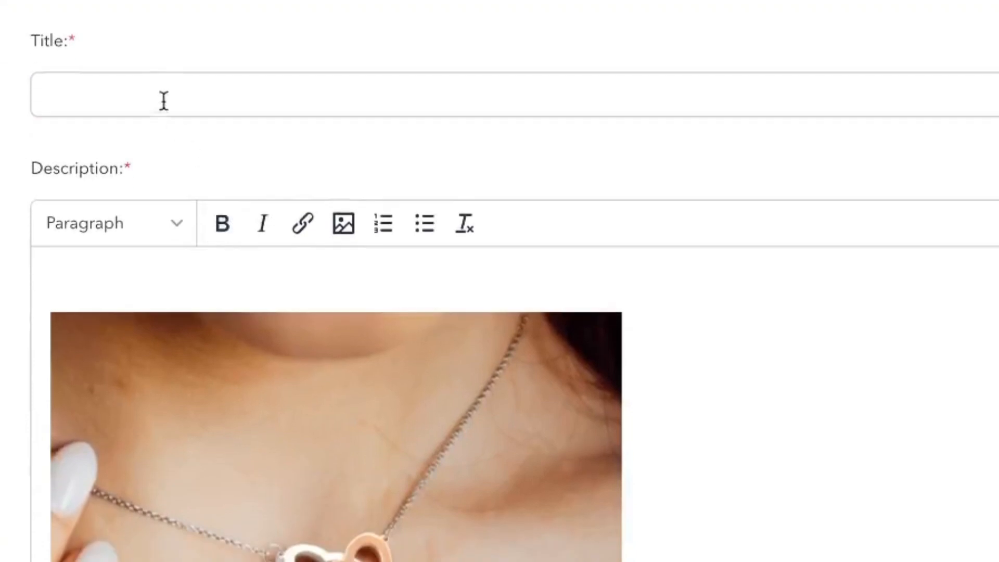
click(509, 431)
text(Personalized Granddaughter Connected Hearts Necklace - 1)
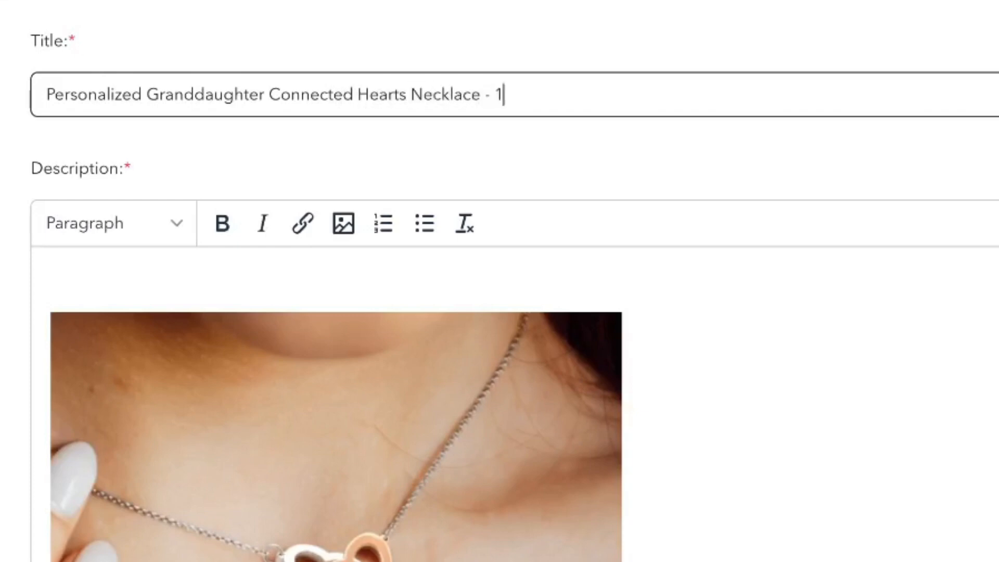
text(4k White Gold)
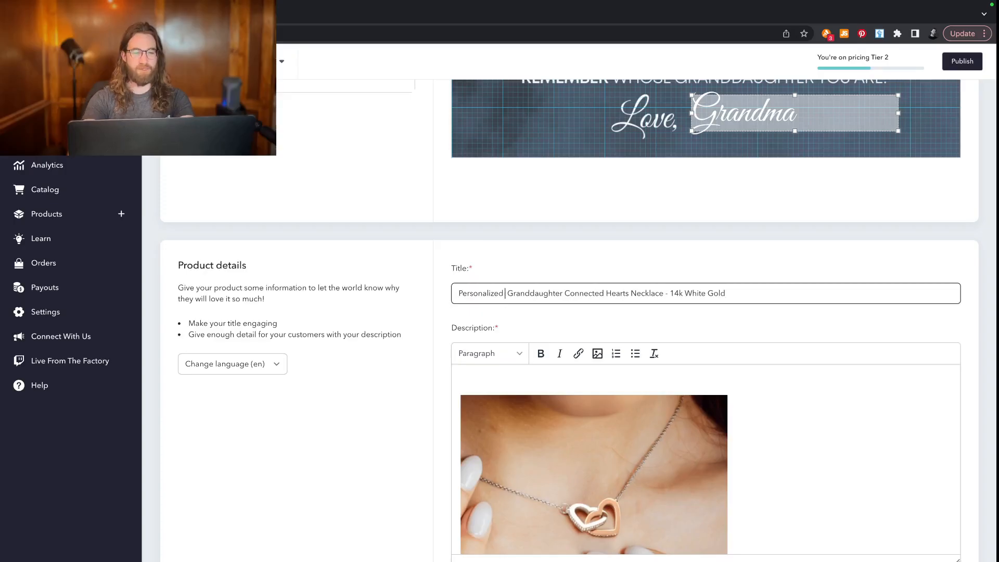
text(Signature)
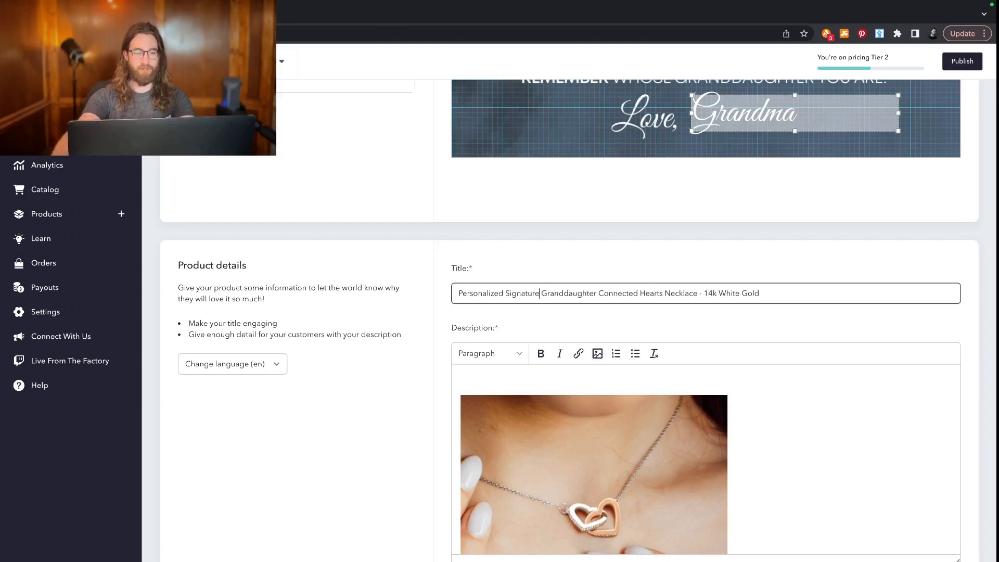
Review the product's description, message card, variant prices and mockup images, and publish the product.
scroll(726, 366, down, 3)
scroll(726, 367, down, 2)
scroll(390, 475, down, 2)
scroll(672, 309, up, 2)
scroll(672, 309, up, 3)
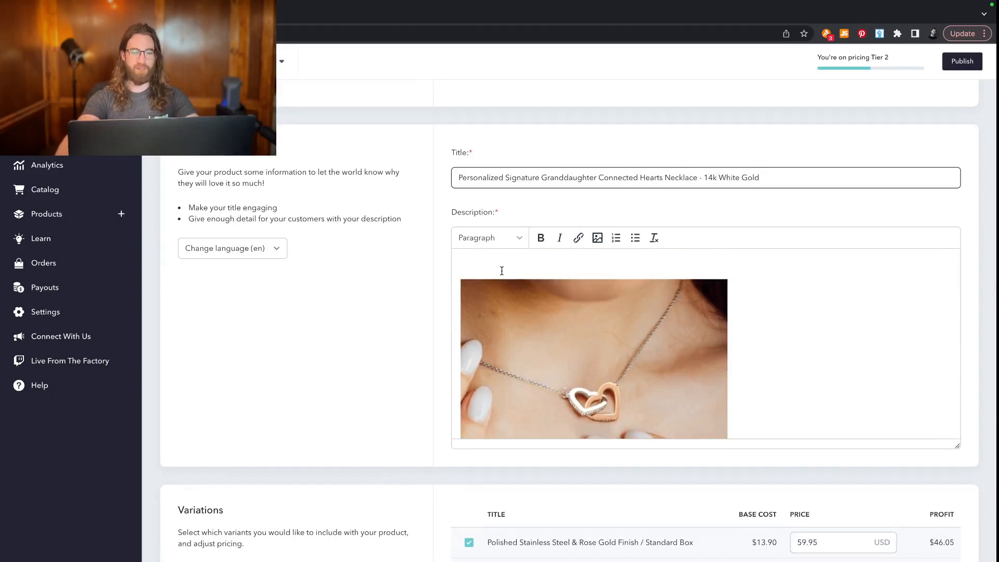
click(480, 263)
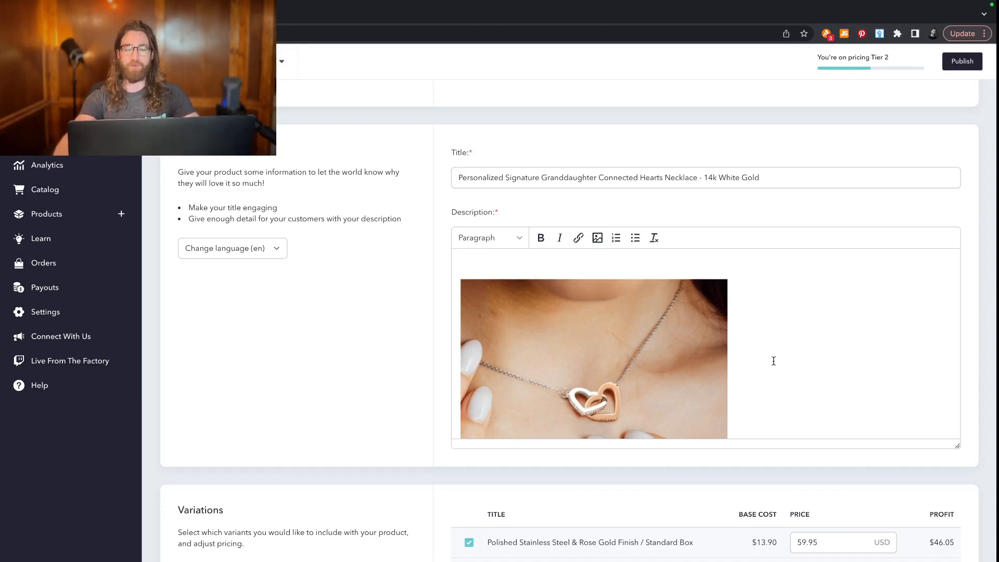
scroll(763, 368, down, 3)
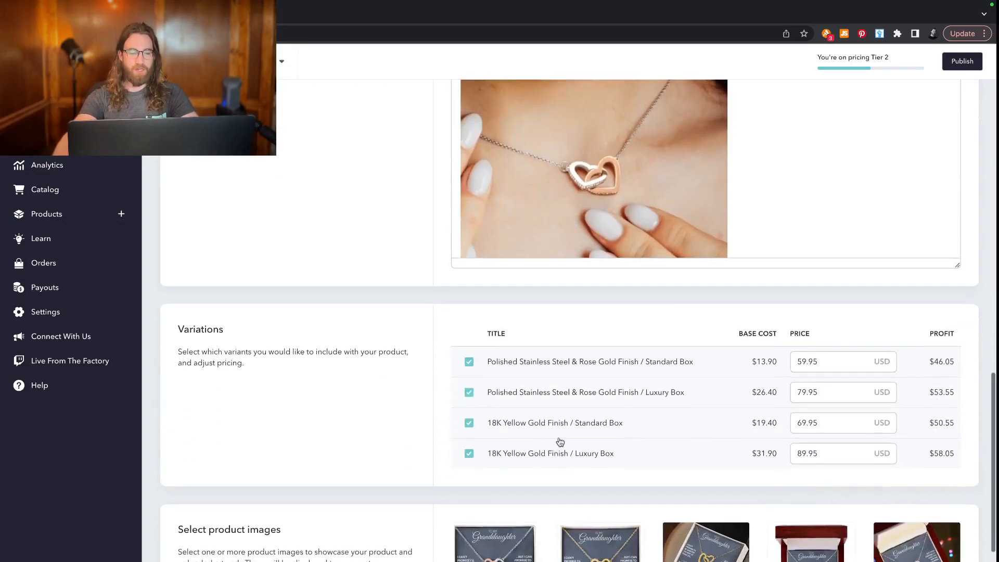
scroll(669, 420, down, 4)
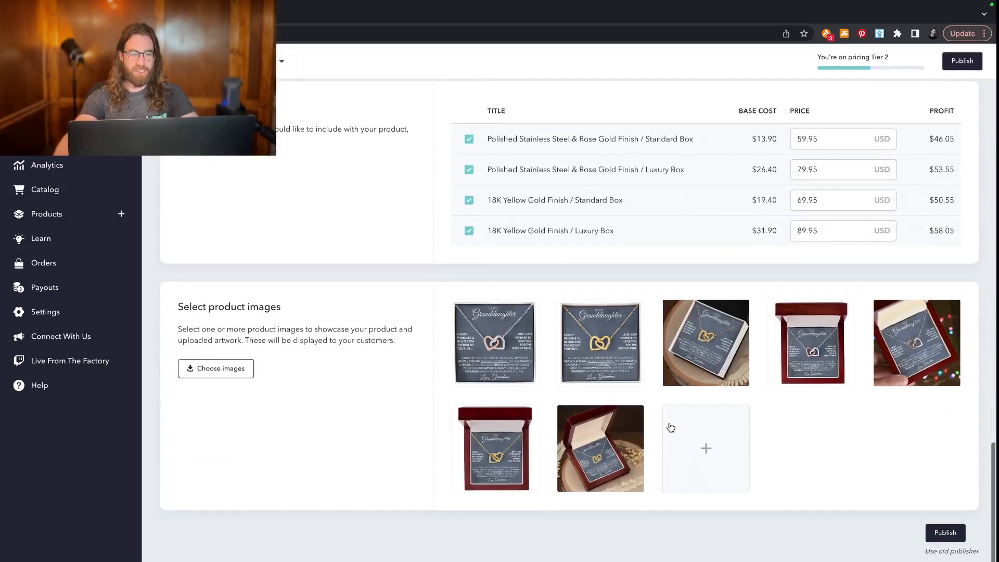
scroll(511, 353, up, 10)
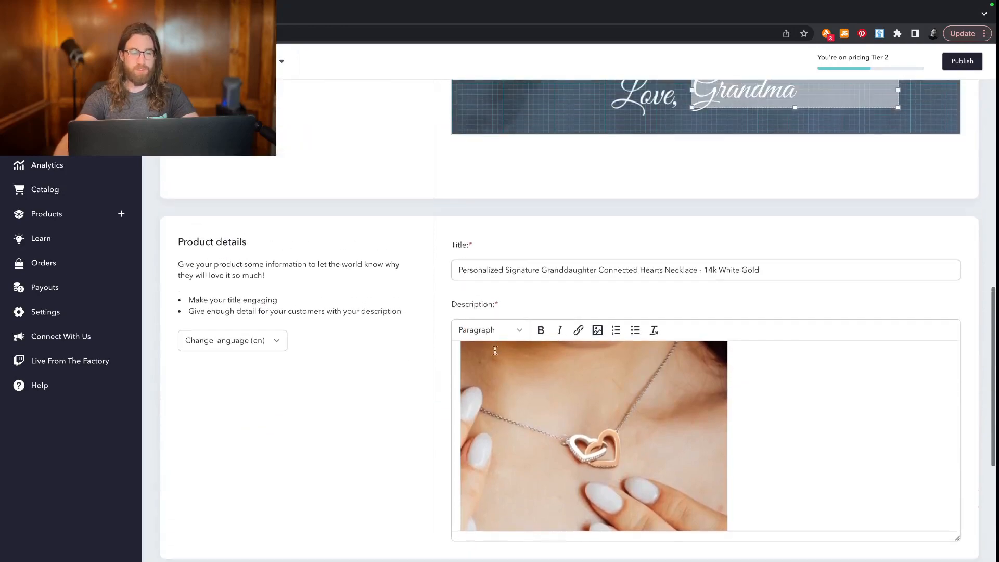
scroll(498, 349, up, 1)
scroll(404, 346, up, 12)
scroll(420, 358, down, 17)
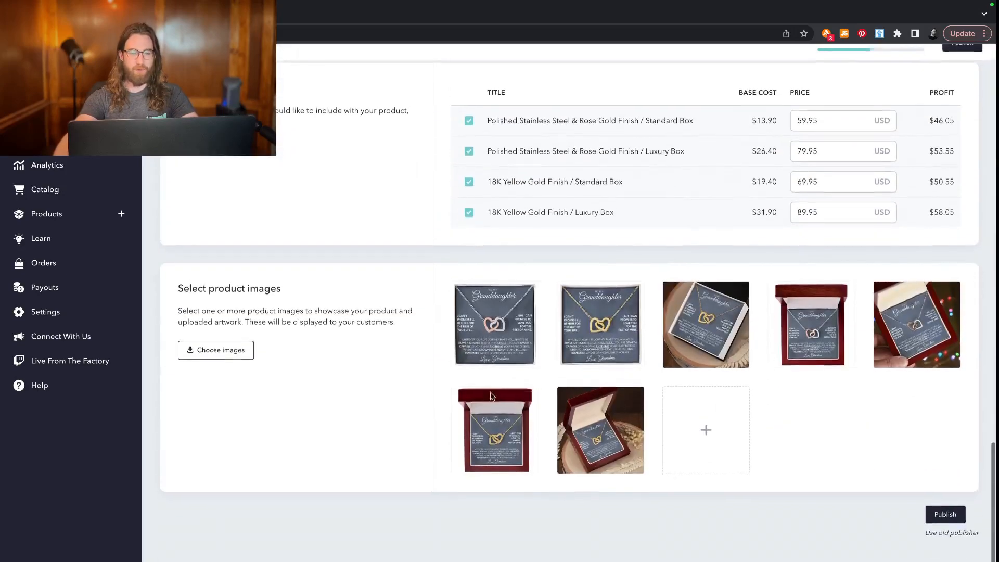
click(954, 537)
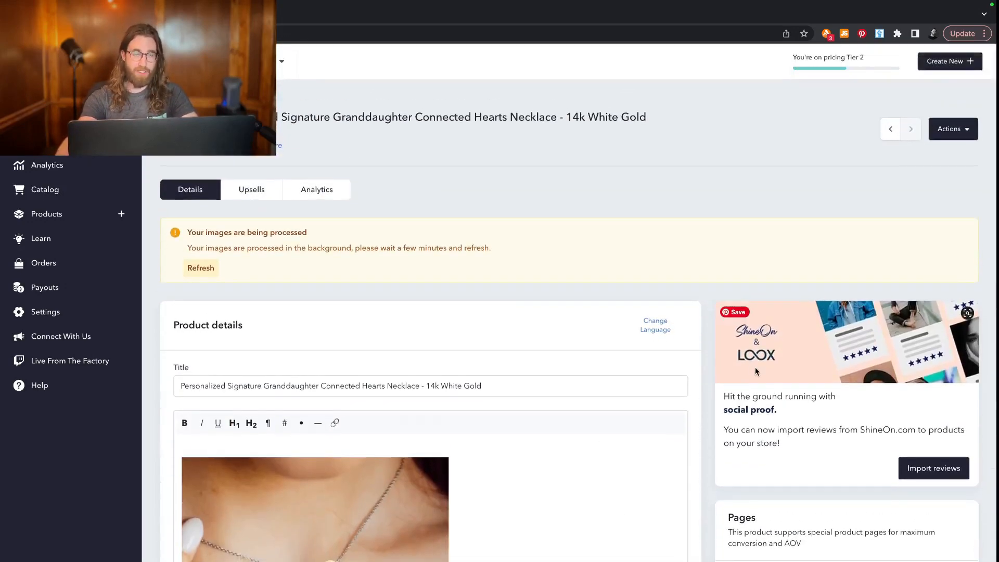
Examine the published product's available actions, details, image processing status and message card design.
click(952, 128)
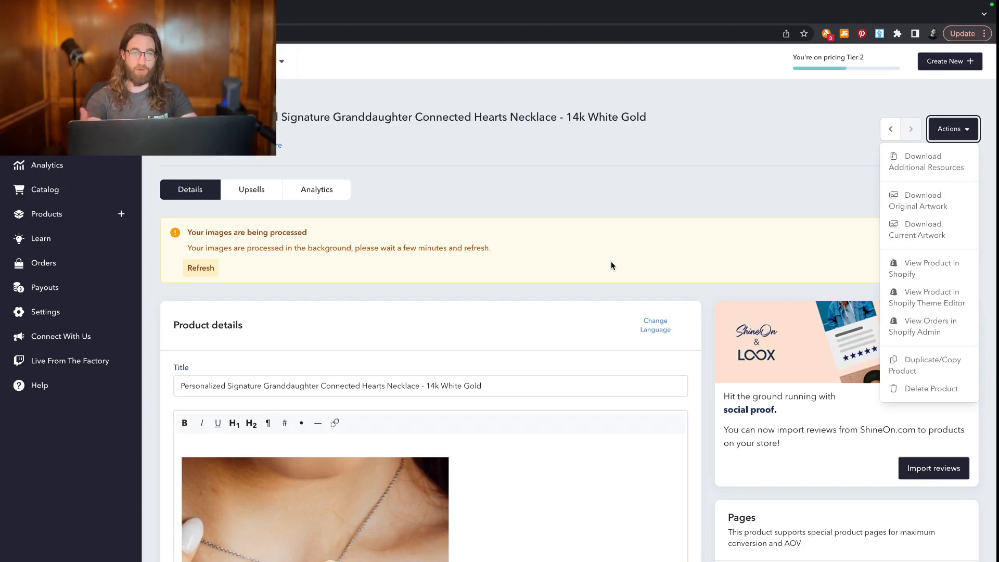
scroll(611, 263, down, 3)
scroll(612, 265, down, 1)
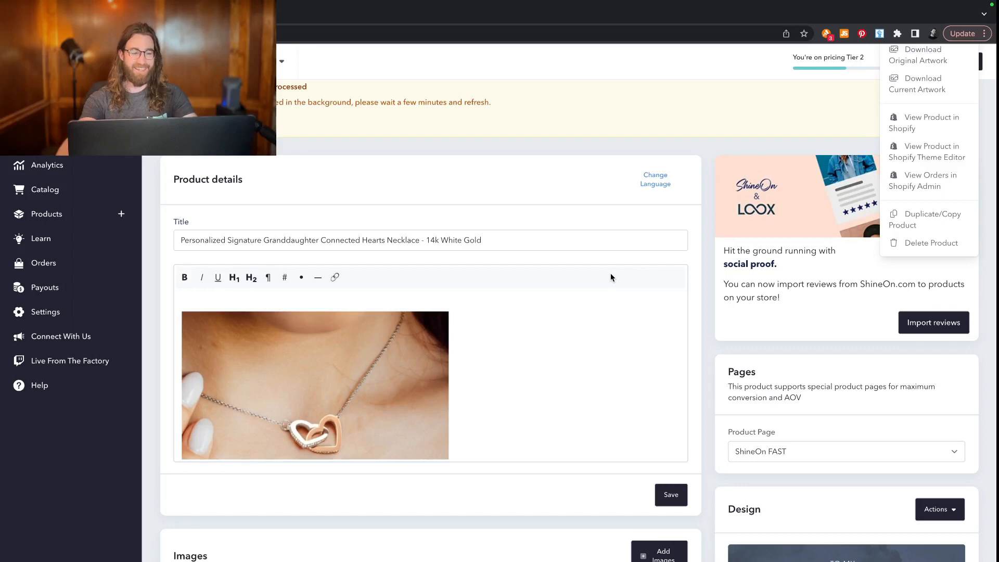
scroll(610, 273, down, 2)
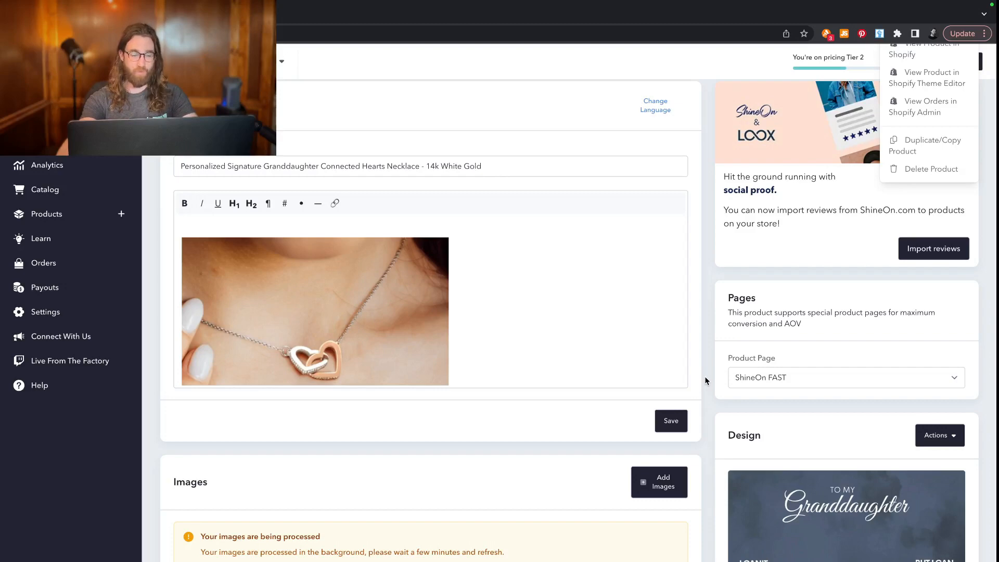
scroll(705, 381, down, 6)
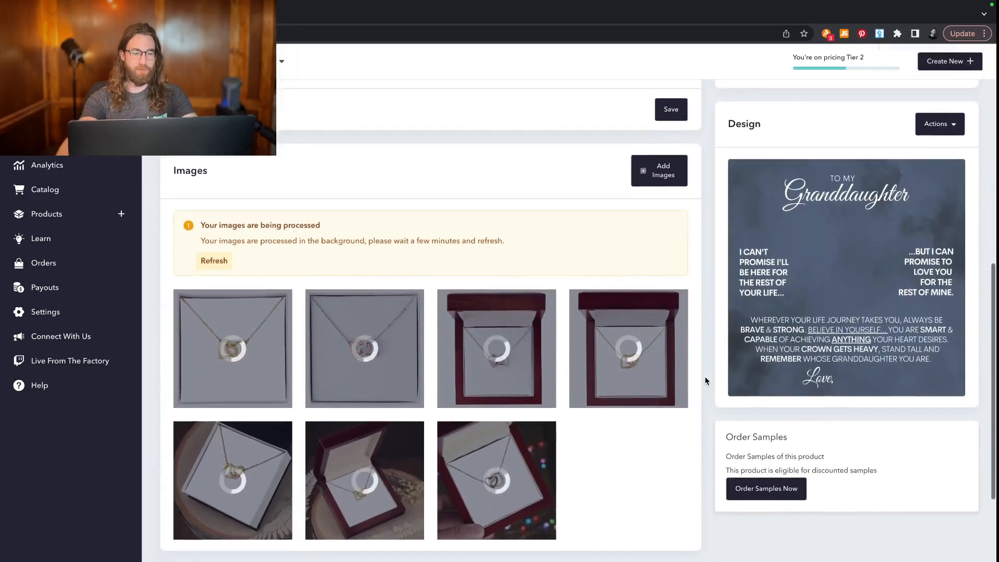
scroll(706, 381, up, 6)
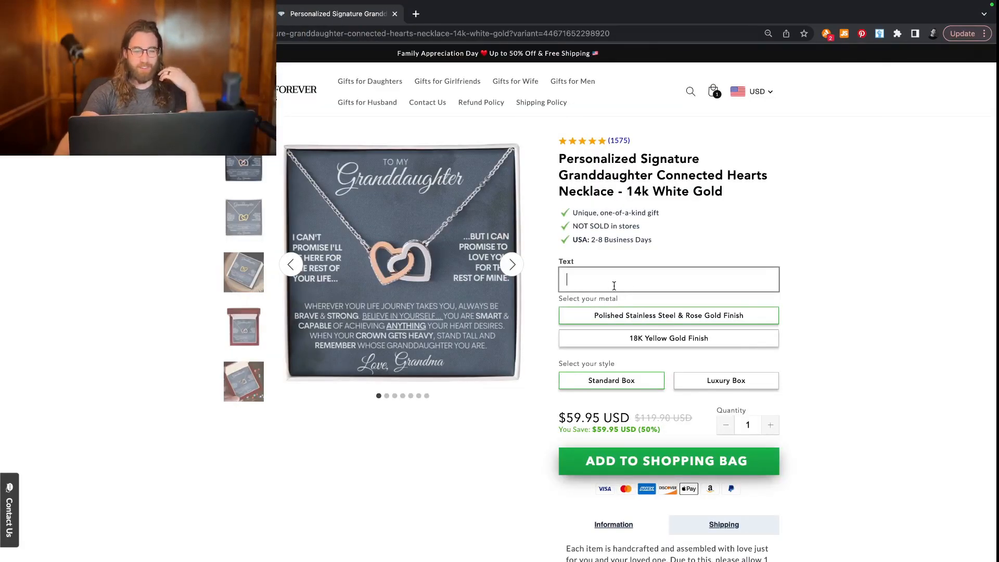
Fill in "Grandpa" as the personalization text on the storefront product page and add the necklace to the shopping bag.
click(583, 274)
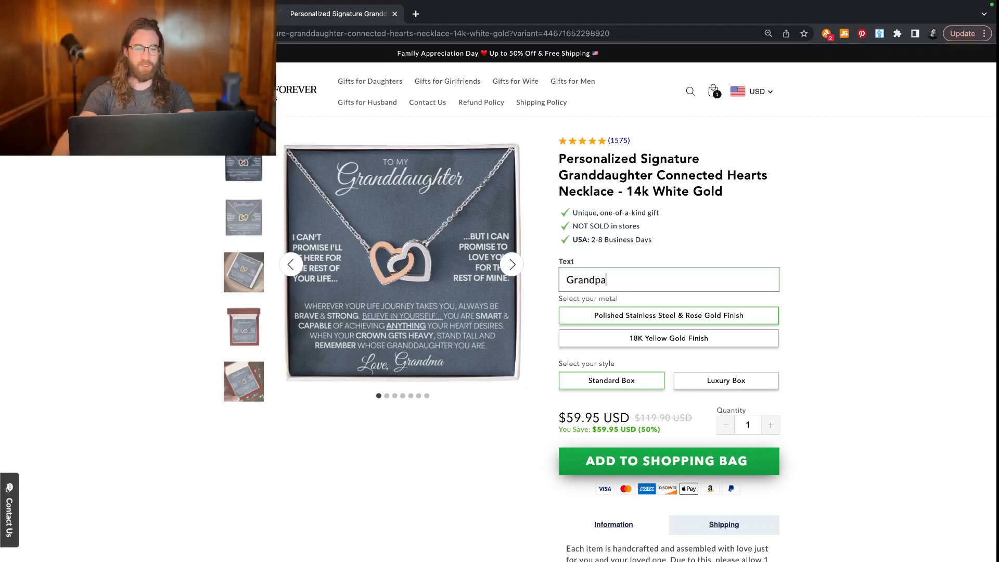
key(Return)
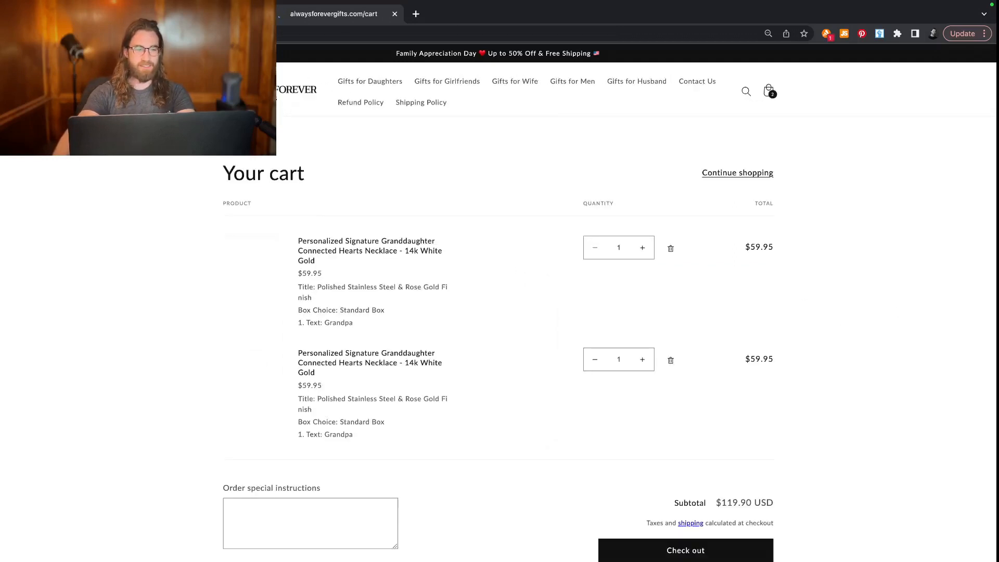
Return from the cart to the necklace's product page and enter "Grandpa" in its personalization text field again.
click(14, 34)
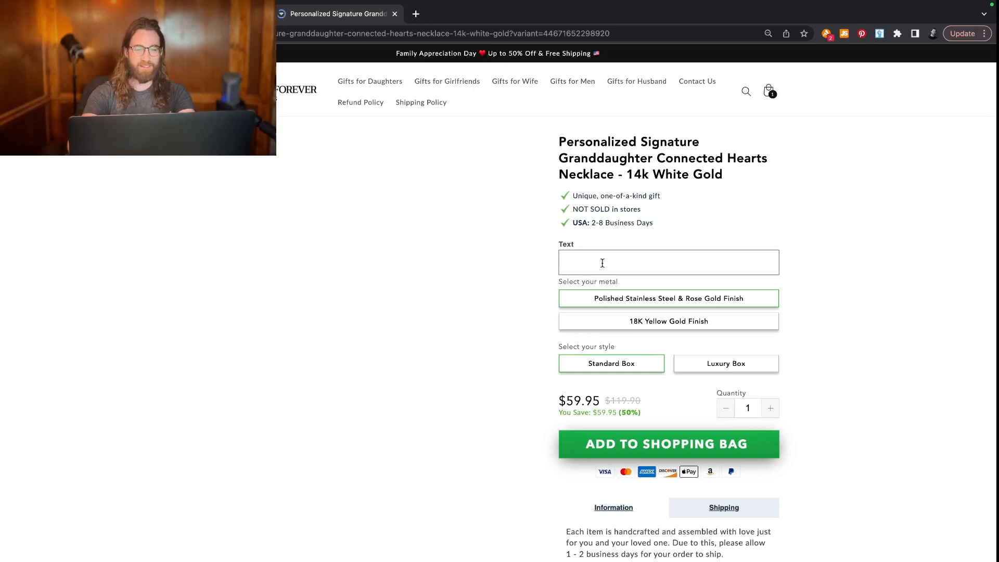
click(602, 262)
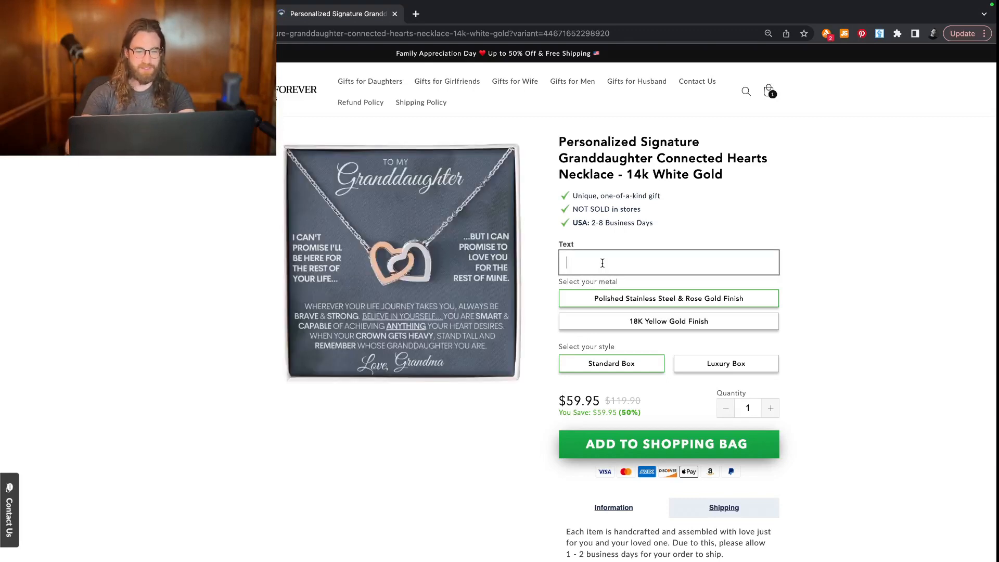
text(Grandpa)
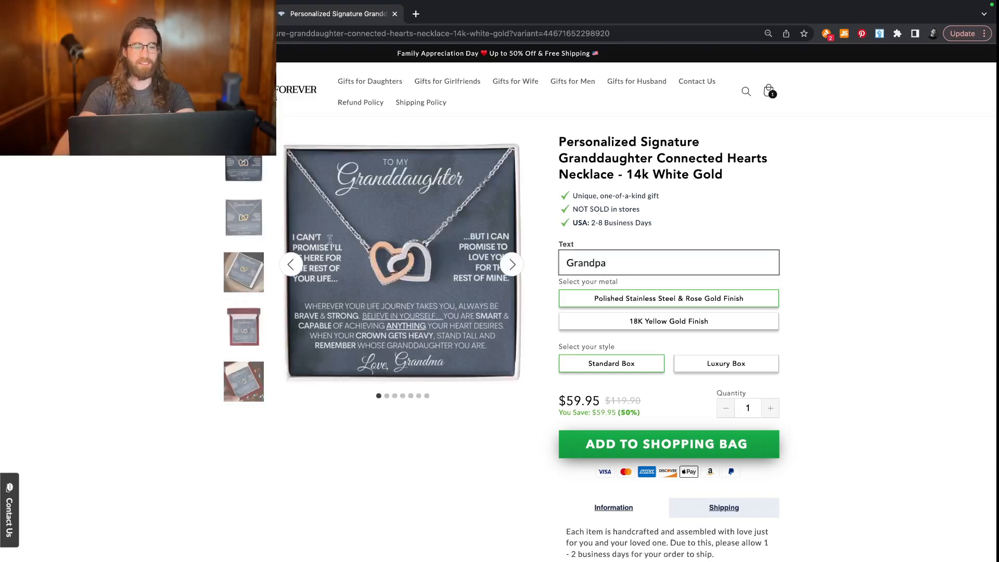